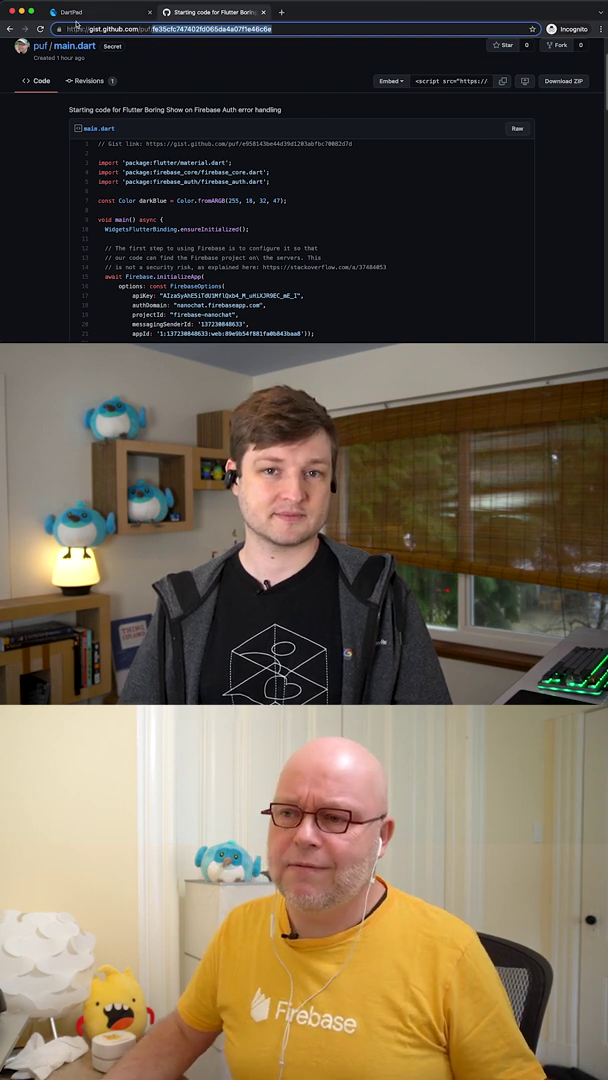
# Step: Switch from the Firebase Auth starter gist to the DartPad page
pyautogui.click(93, 14)
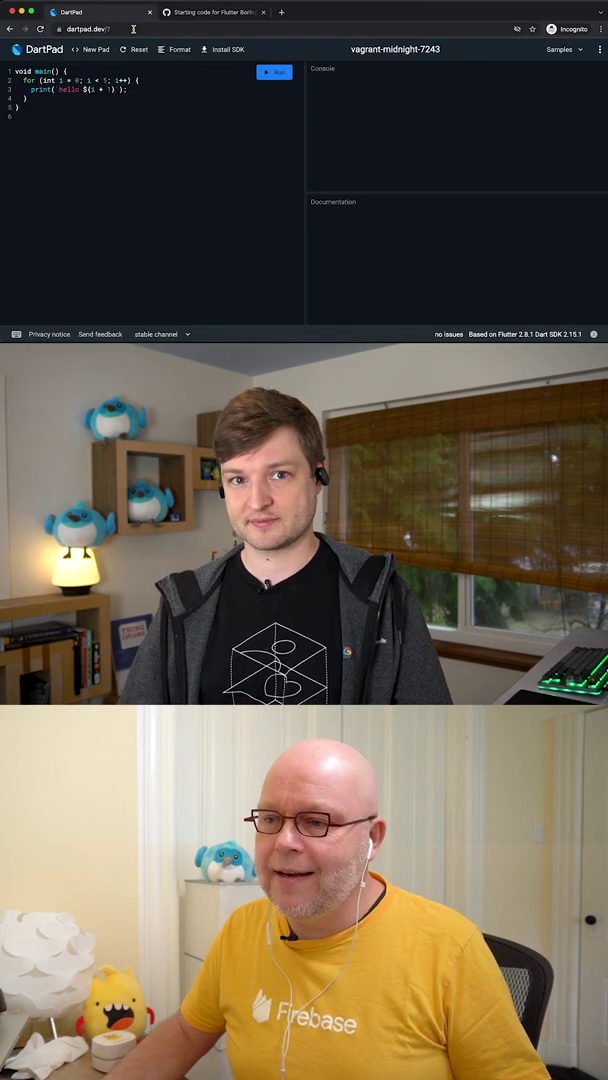
pyautogui.write('?id=fe35cfc747402fd065da4a07f1e46c6e')
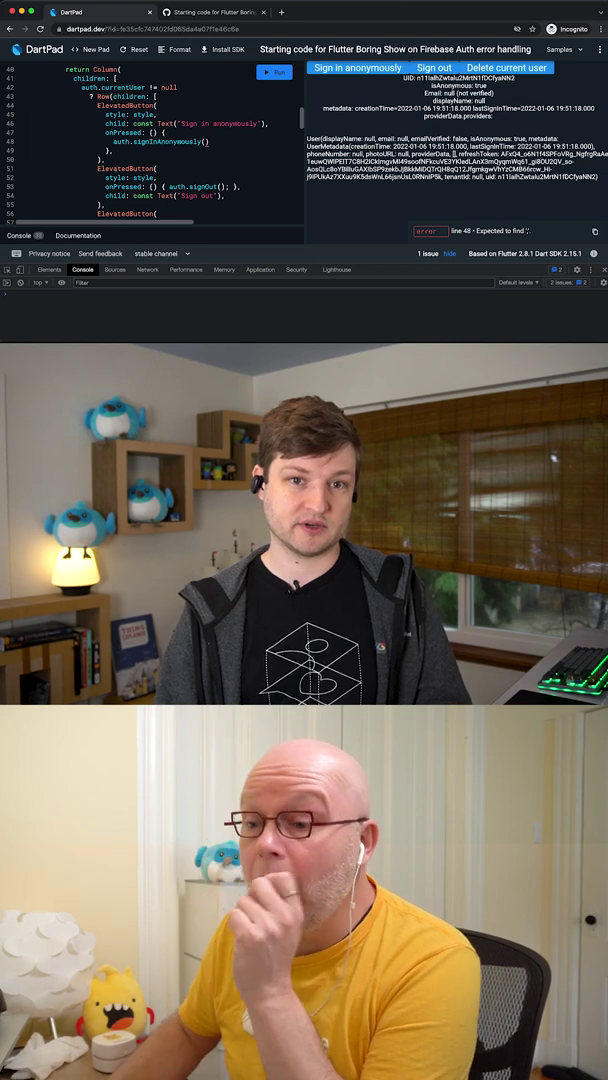
# Step: Expand the Console panel to show the app's output
pyautogui.click(20, 236)
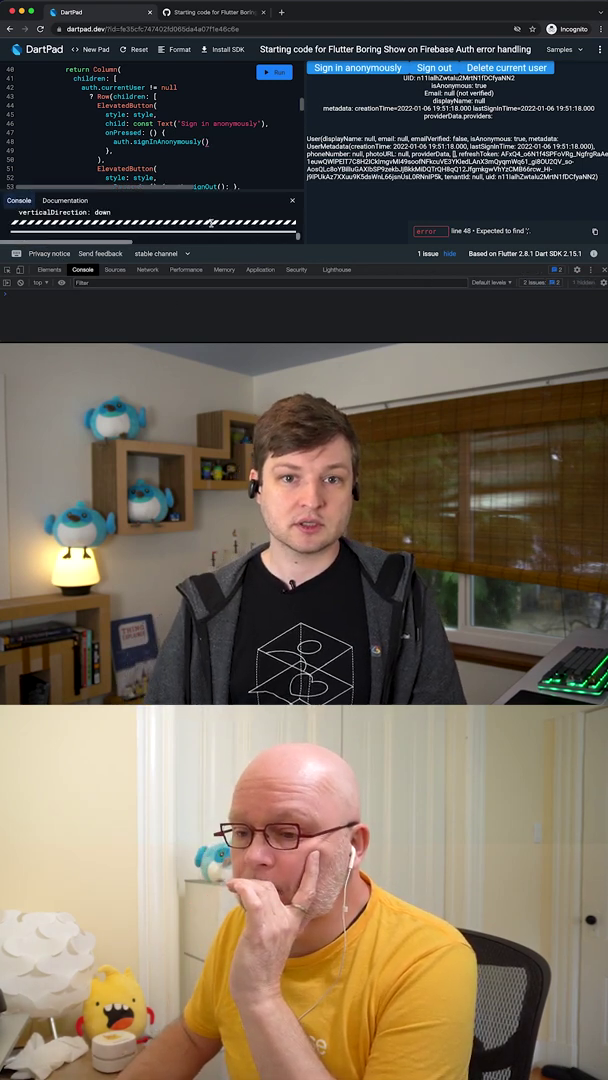